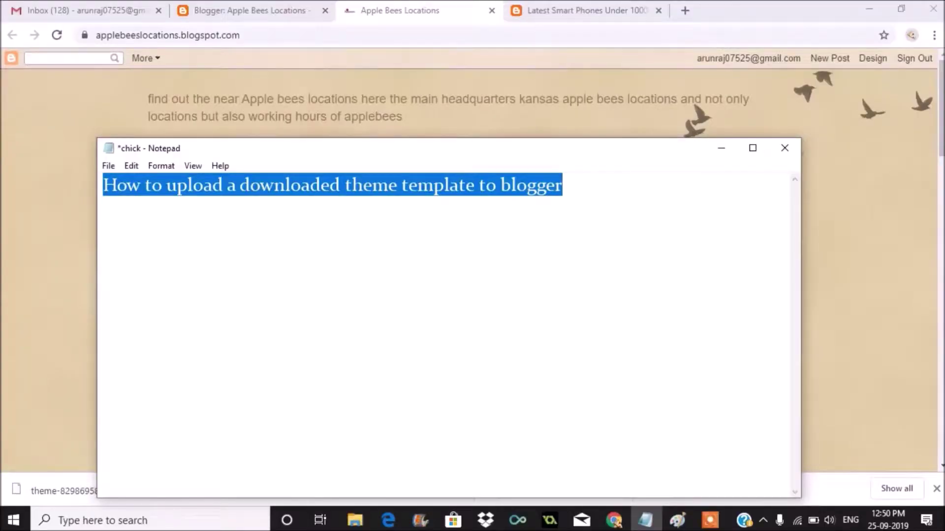
# Look over the live Apple Bees Locations blog, then switch to its Blogger Layout page
pyautogui.click(31, 165)
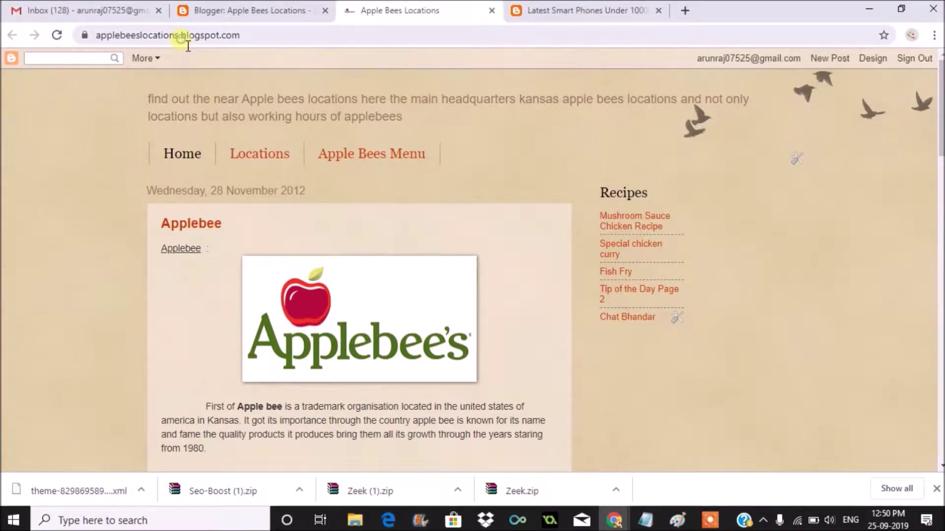
pyautogui.moveTo(181, 35); pyautogui.dragTo(292, 36)
pyautogui.click(103, 239)
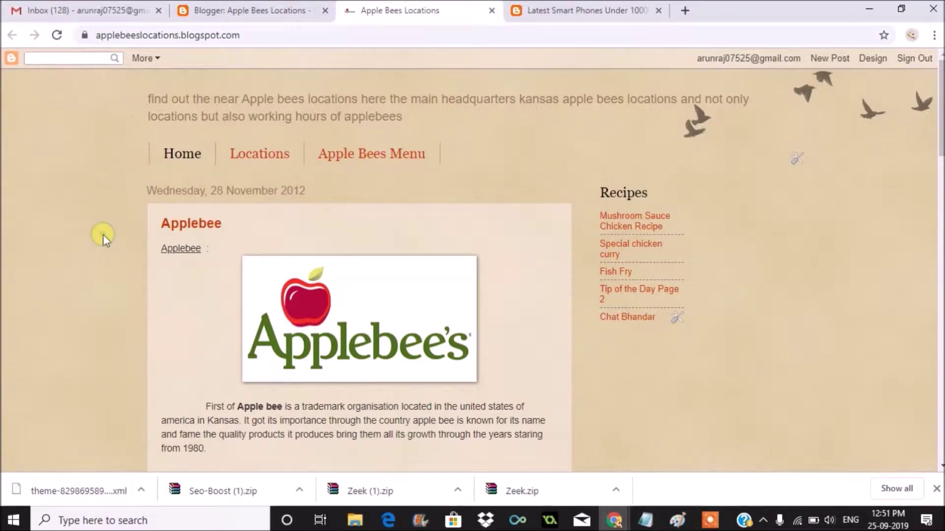
pyautogui.scroll(-5, 935, 186)
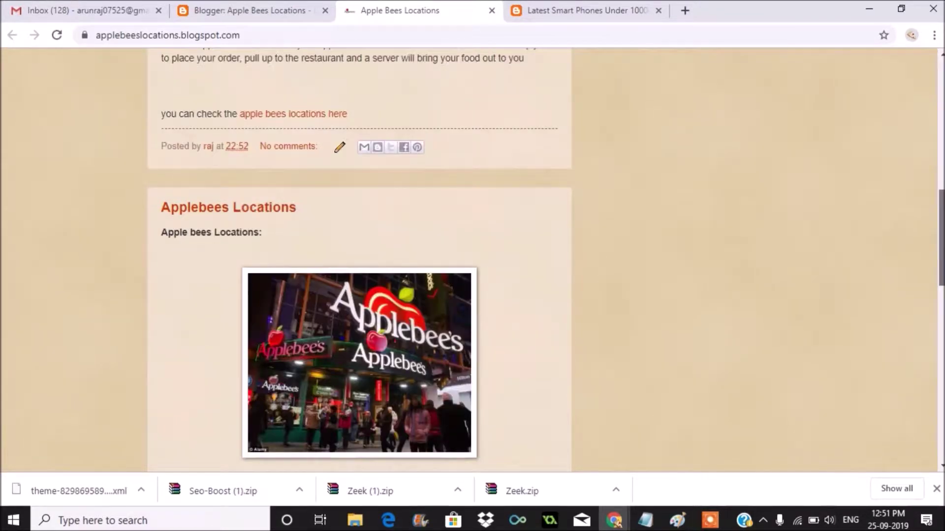
pyautogui.moveTo(941, 237); pyautogui.dragTo(941, 97)
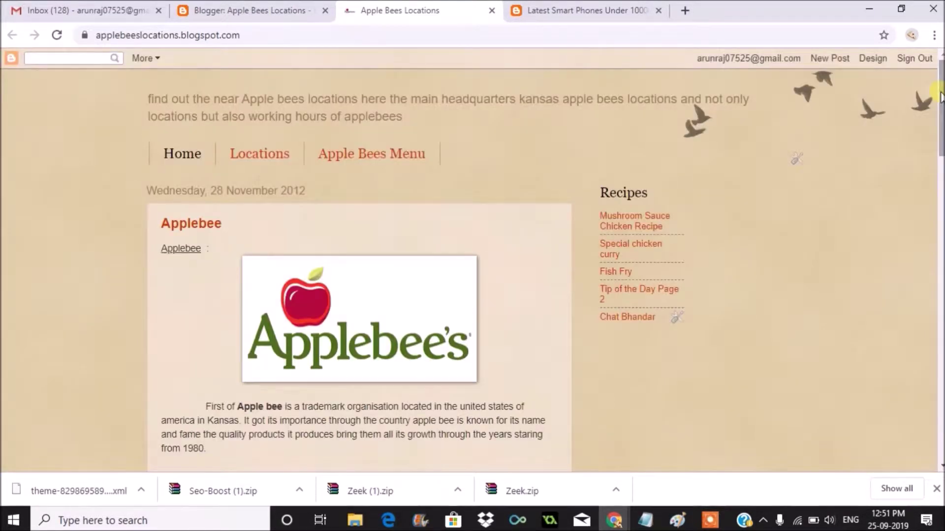
pyautogui.click(288, 10)
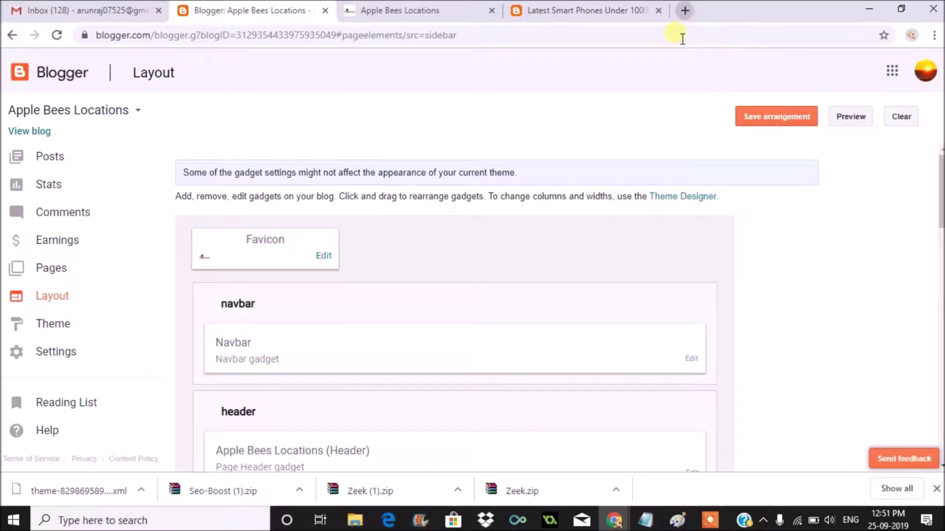
# Google 'free blogger templates' and open the gooyaabitemplates.com result in a new tab
pyautogui.click(682, 10)
pyautogui.write('free blogger templates')
pyautogui.press('Return')
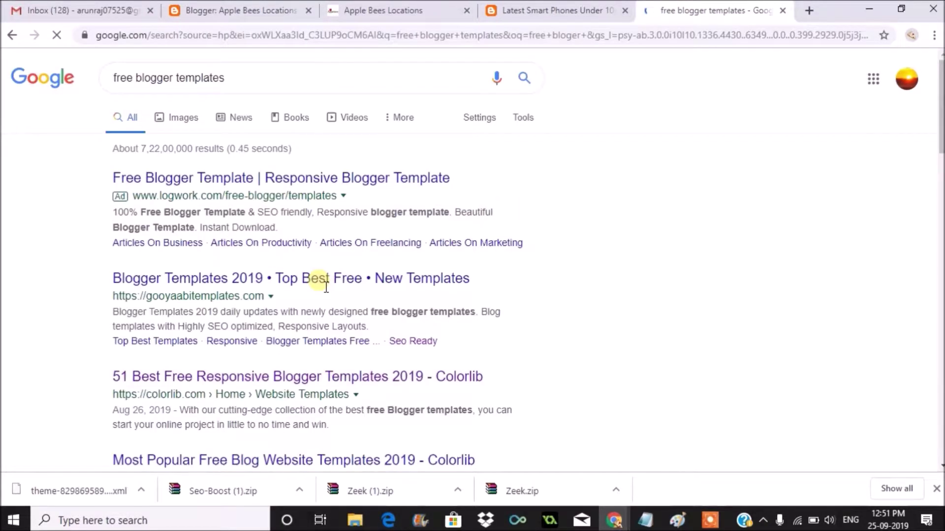
pyautogui.rightClick(351, 288)
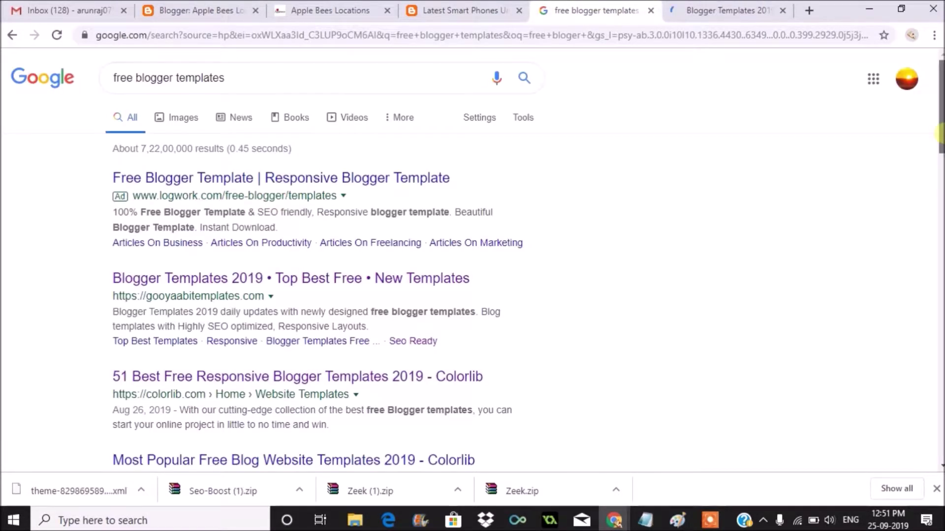
pyautogui.scroll(-5, 472, 266)
pyautogui.scroll(-2, 473, 266)
pyautogui.scroll(-5, 473, 265)
pyautogui.scroll(-2, 473, 266)
pyautogui.scroll(-2, 472, 266)
pyautogui.scroll(15, 473, 266)
pyautogui.scroll(2, 473, 267)
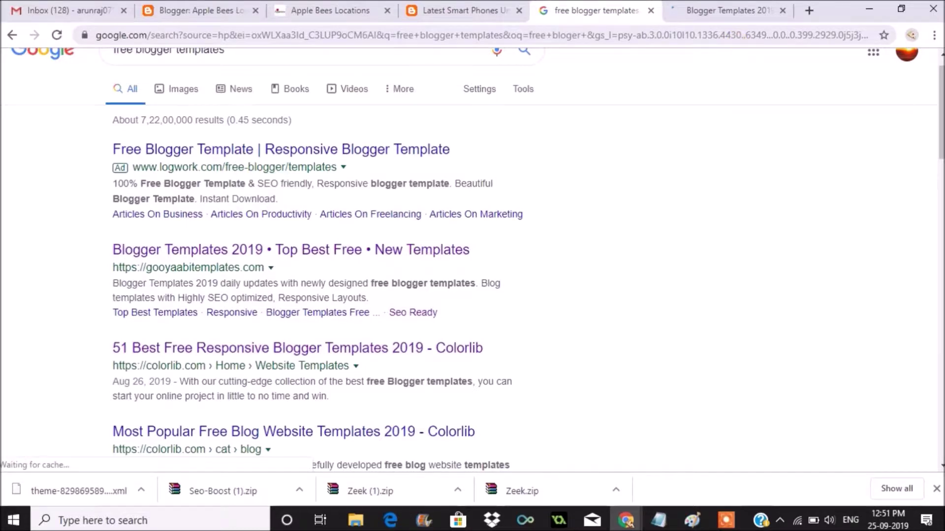
pyautogui.click(727, 10)
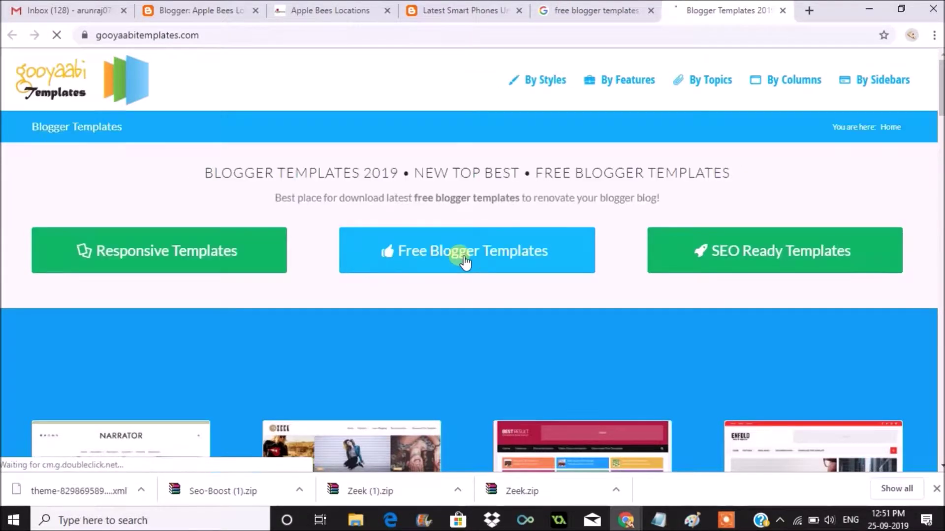
# Download the Lyricist template ZIP from Gooyaabi's Free Blogger Templates collection
pyautogui.click(459, 255)
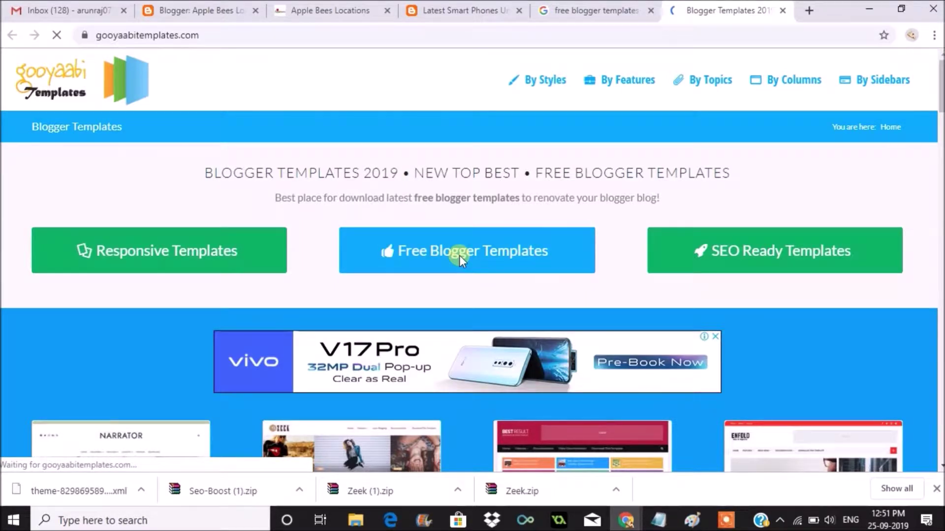
pyautogui.scroll(-2, 940, 133)
pyautogui.scroll(-1, 939, 133)
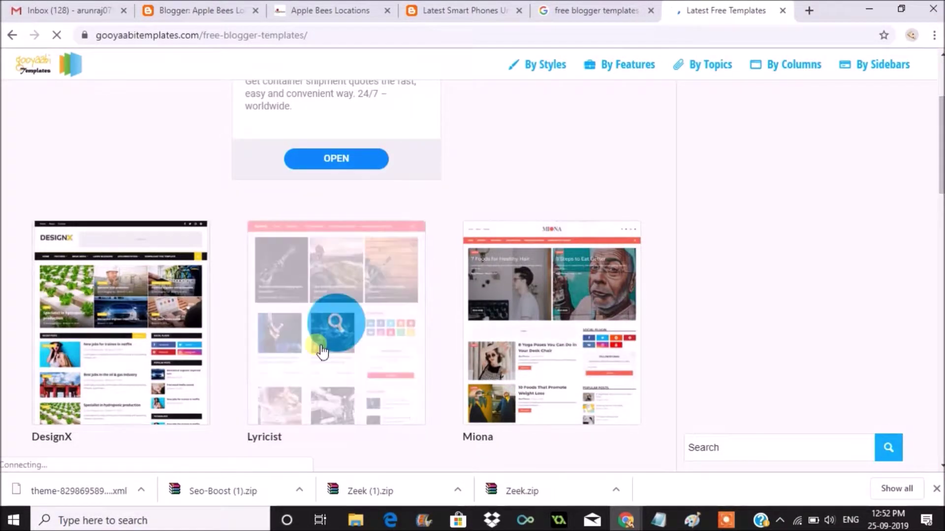
pyautogui.moveTo(336, 323)
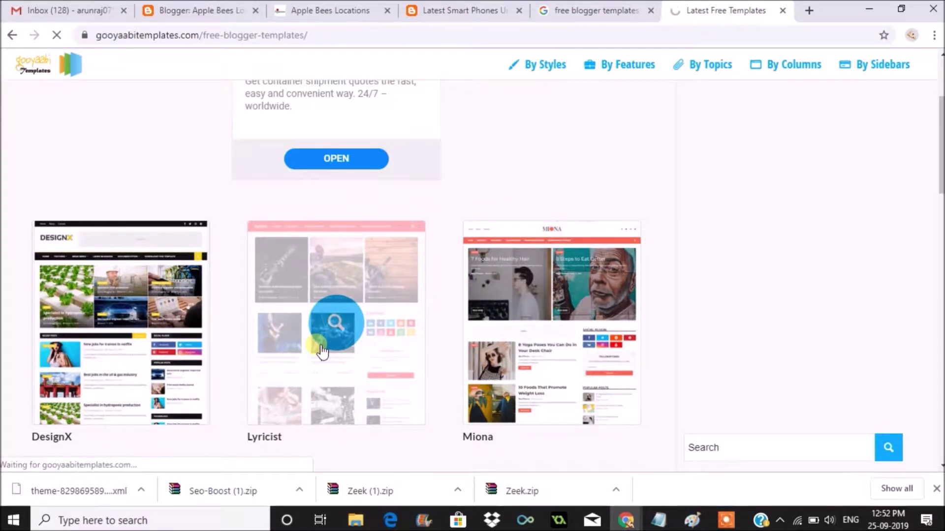
pyautogui.scroll(-2, 940, 159)
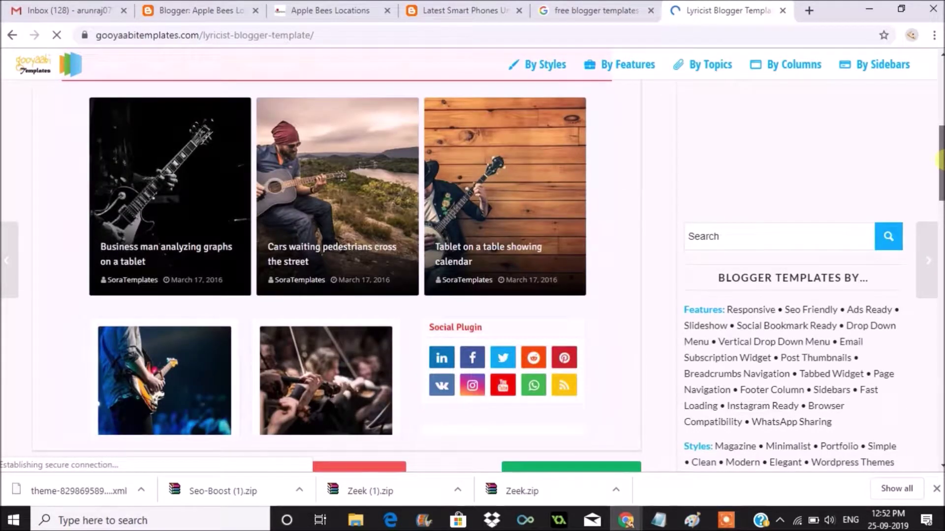
pyautogui.scroll(-3, 940, 158)
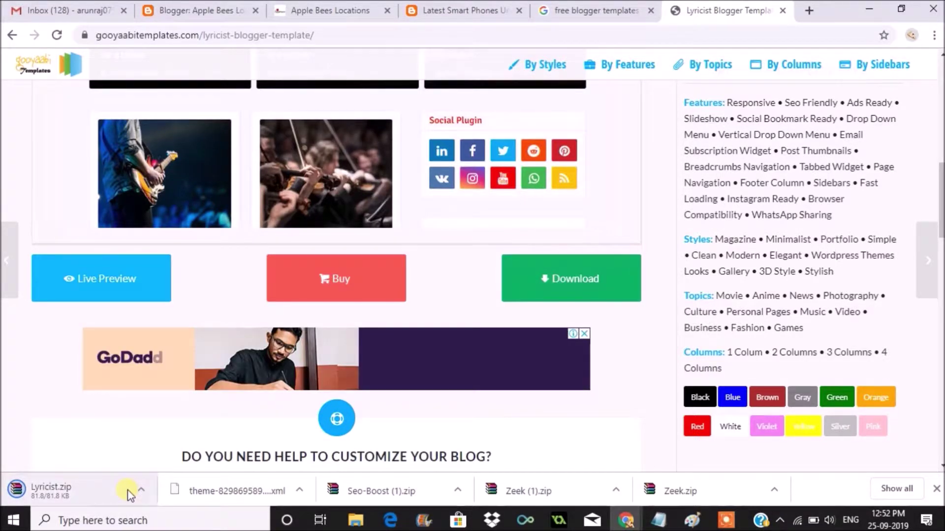
pyautogui.click(141, 491)
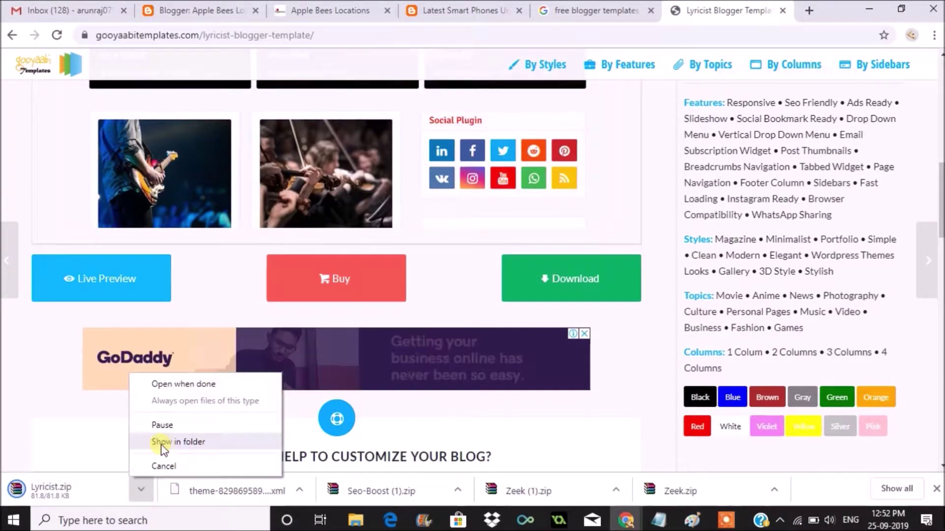
# Show the download in its folder and create a folder named templates in Downloads
pyautogui.click(162, 448)
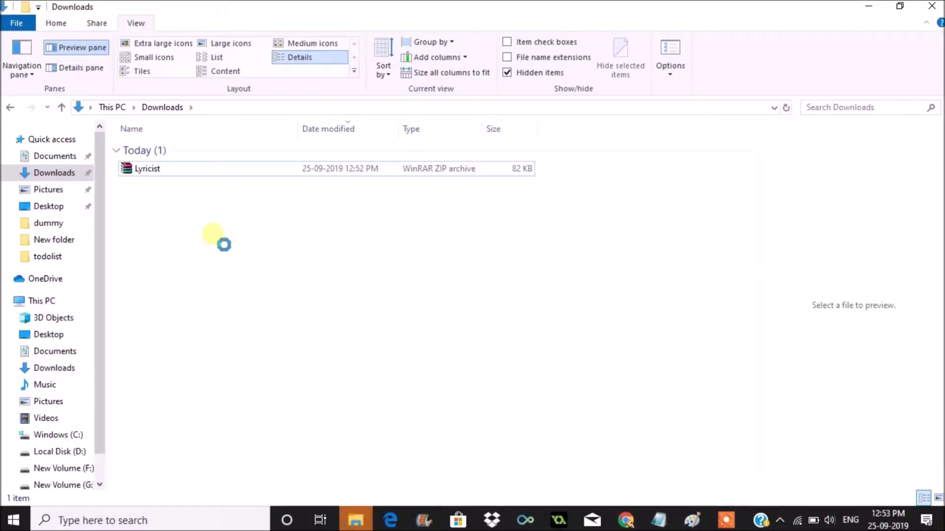
pyautogui.rightClick(213, 235)
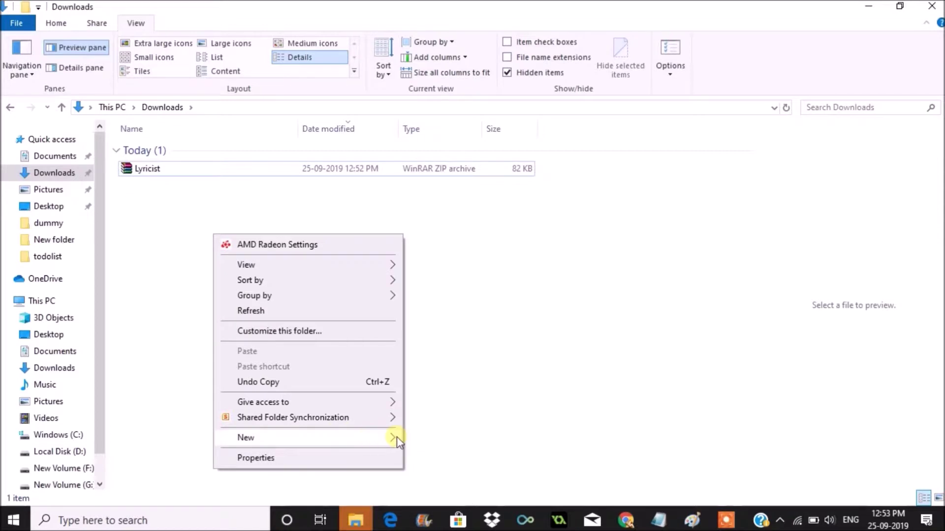
pyautogui.moveTo(306, 438)
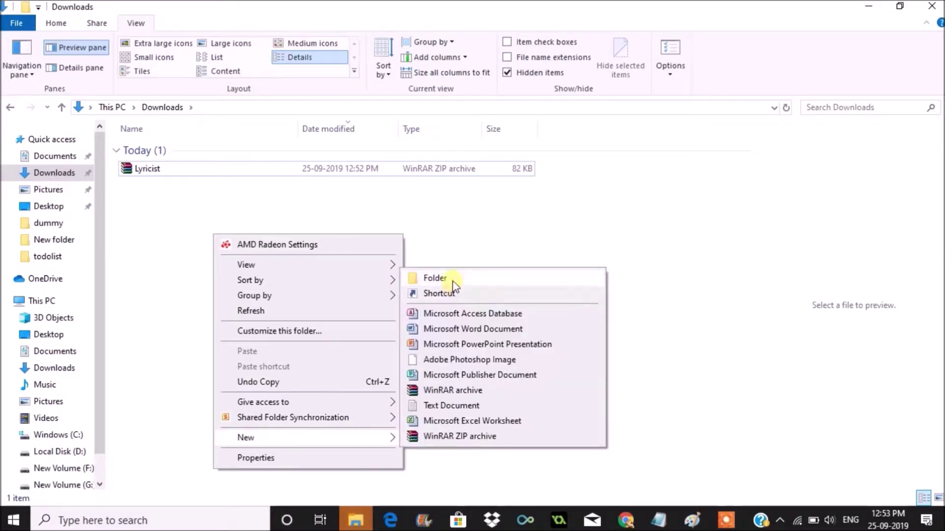
pyautogui.click(454, 287)
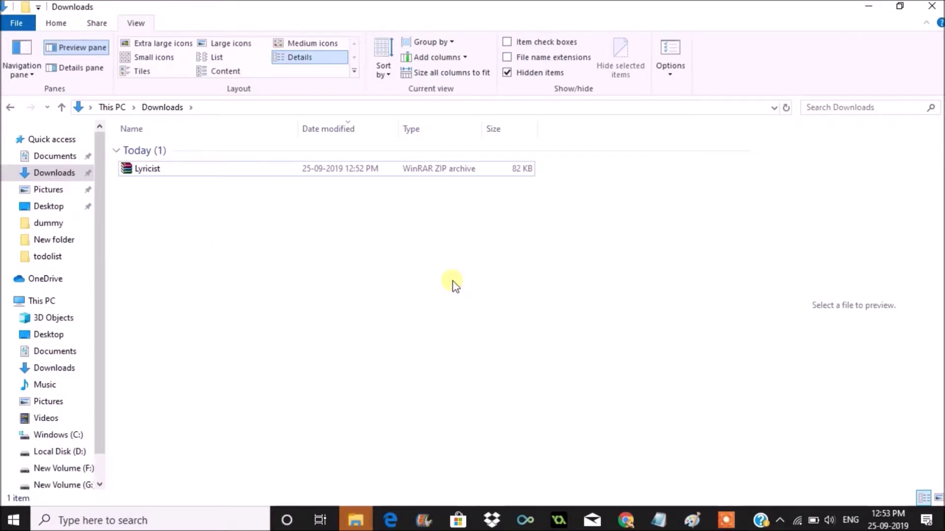
pyautogui.write('tem')
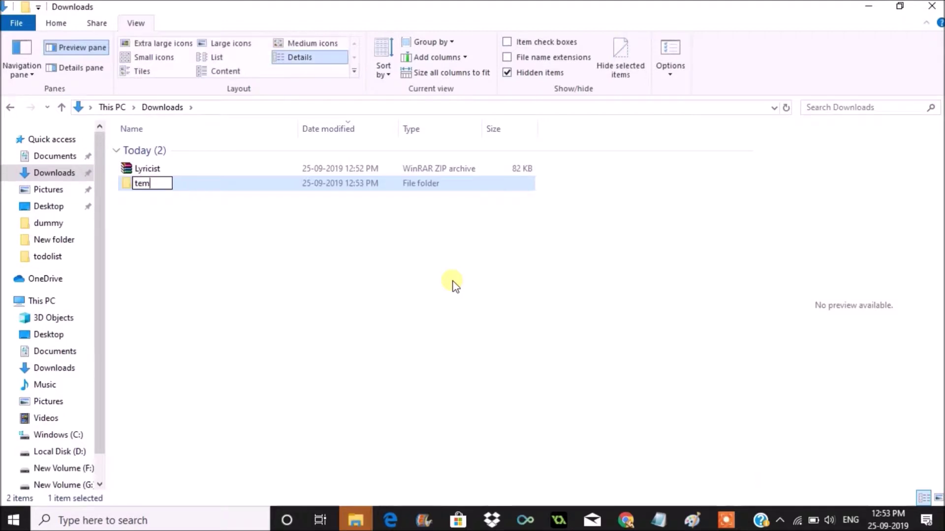
pyautogui.write('plates')
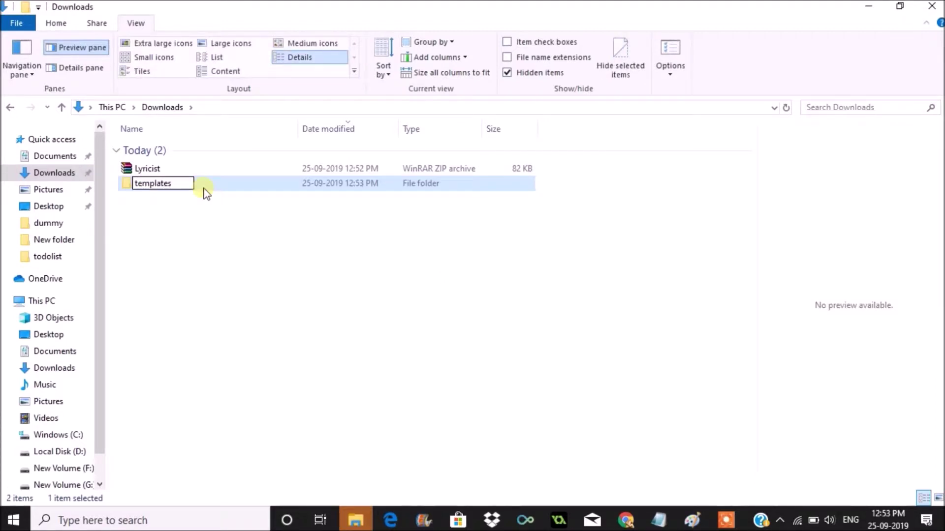
pyautogui.press('Return')
# Cut the Lyricist ZIP and open the empty templates folder
pyautogui.rightClick(171, 169)
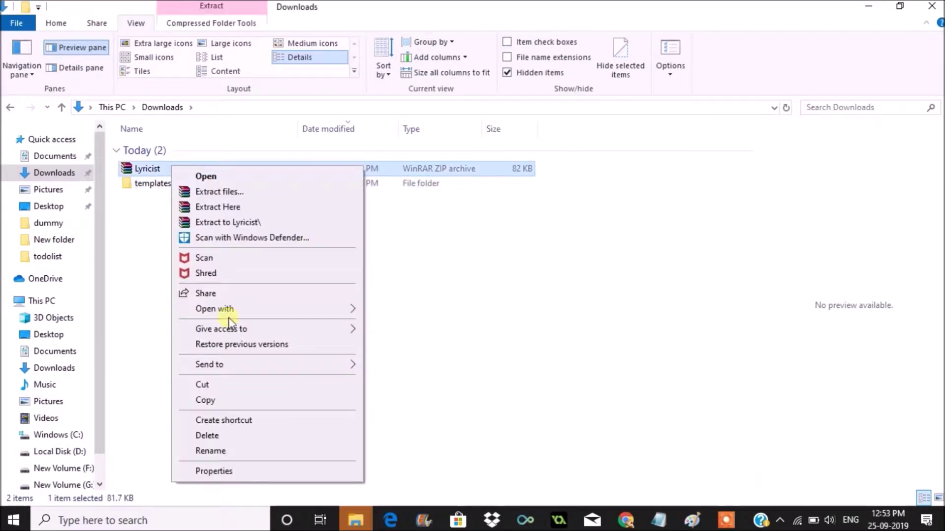
pyautogui.click(221, 387)
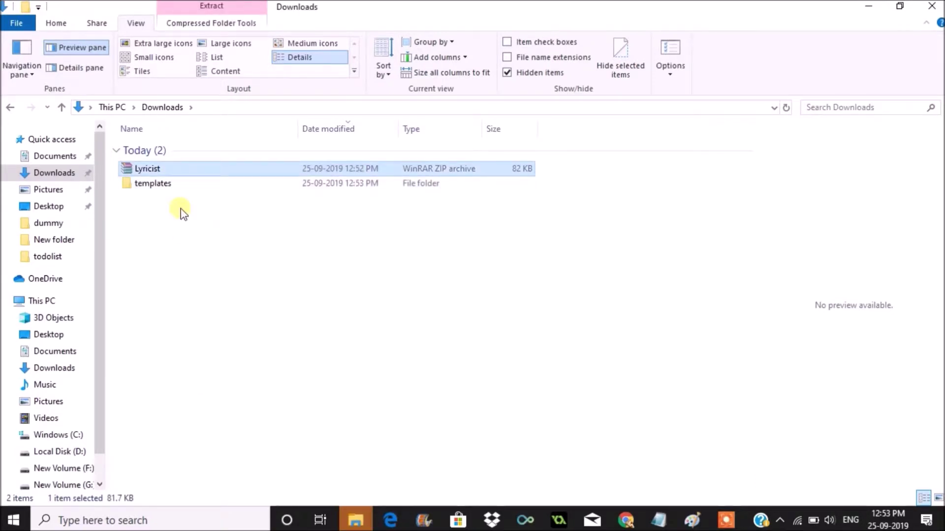
pyautogui.click(181, 191)
pyautogui.doubleClick(181, 191)
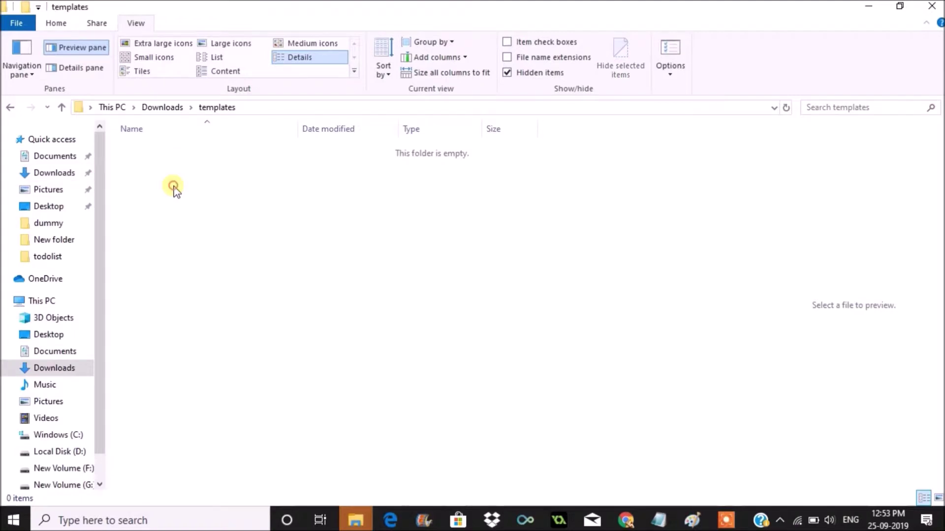
# Paste the Lyricist ZIP into templates and extract it there, producing the Lyricist XML template
pyautogui.rightClick(174, 190)
pyautogui.click(208, 303)
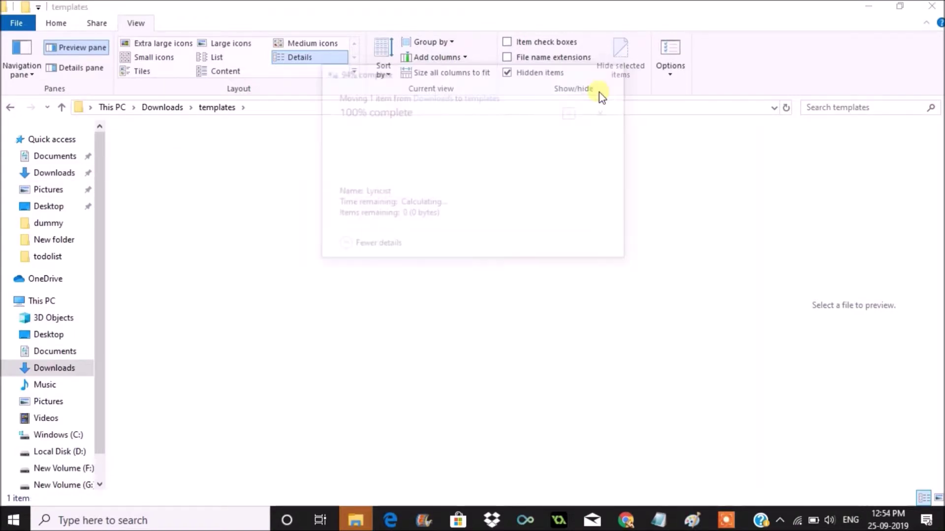
pyautogui.rightClick(259, 150)
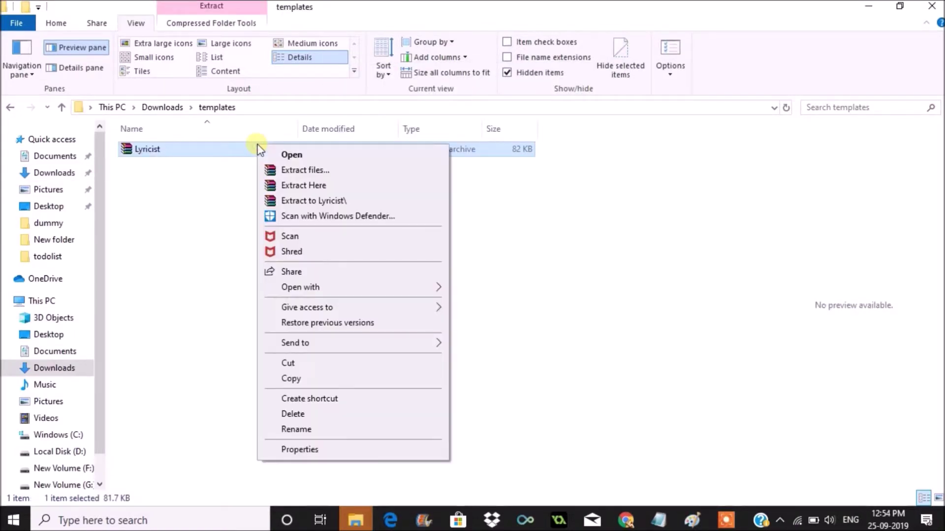
pyautogui.click(290, 186)
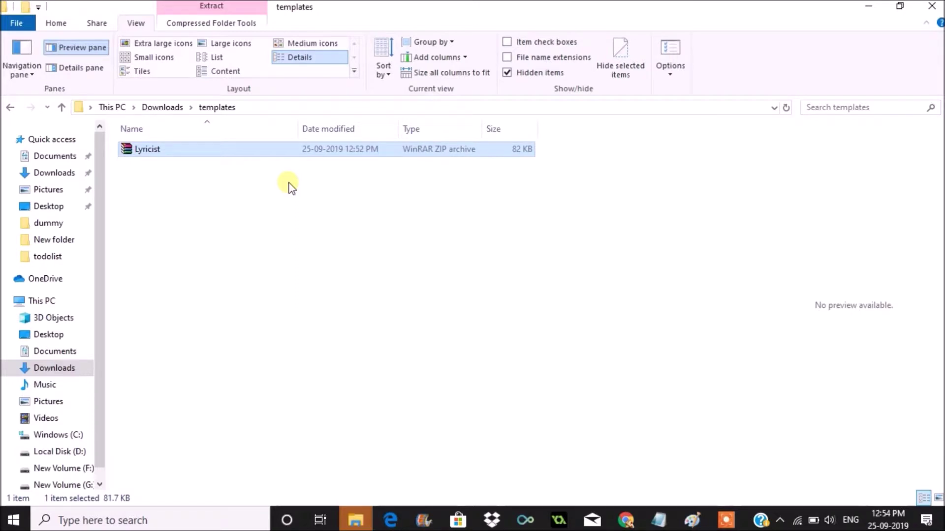
pyautogui.rightClick(261, 253)
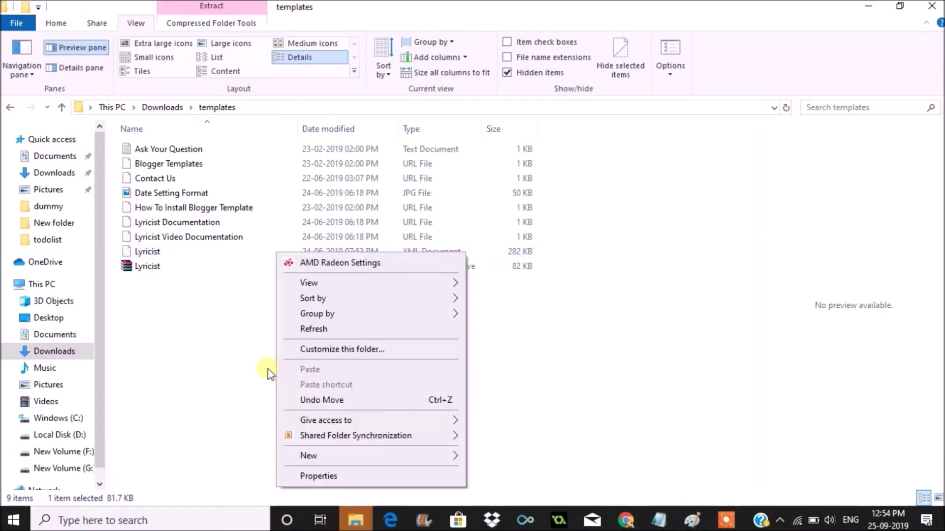
pyautogui.click(214, 373)
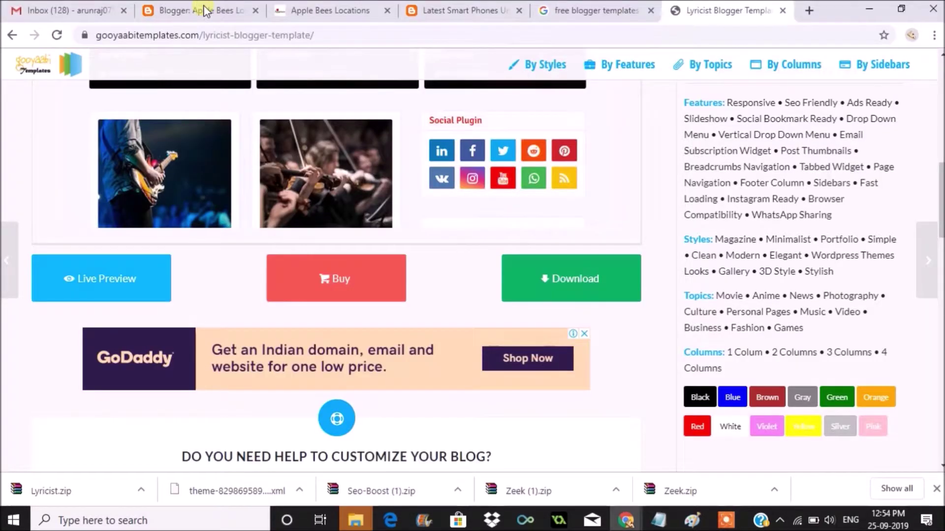
# Open the Theme page's Backup / Restore dialog, then view the live Apple Bees Locations blog
pyautogui.click(203, 9)
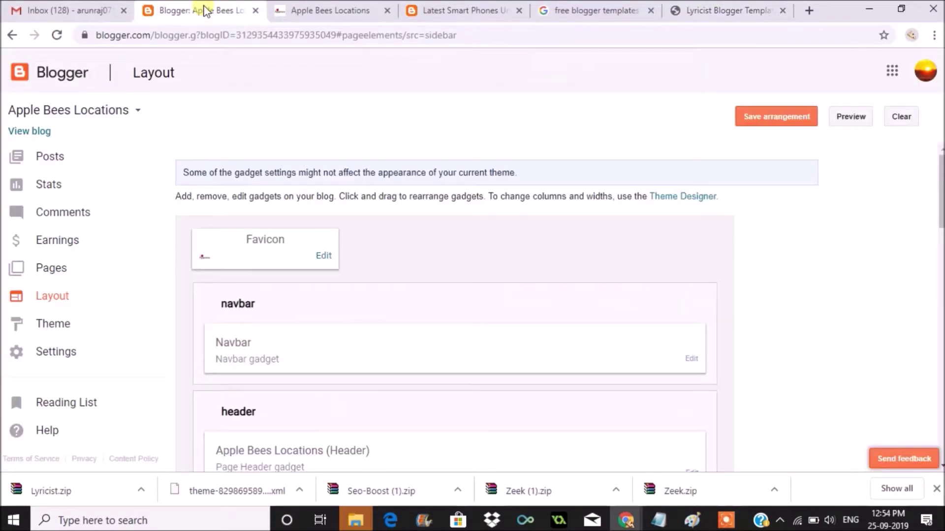
pyautogui.click(74, 330)
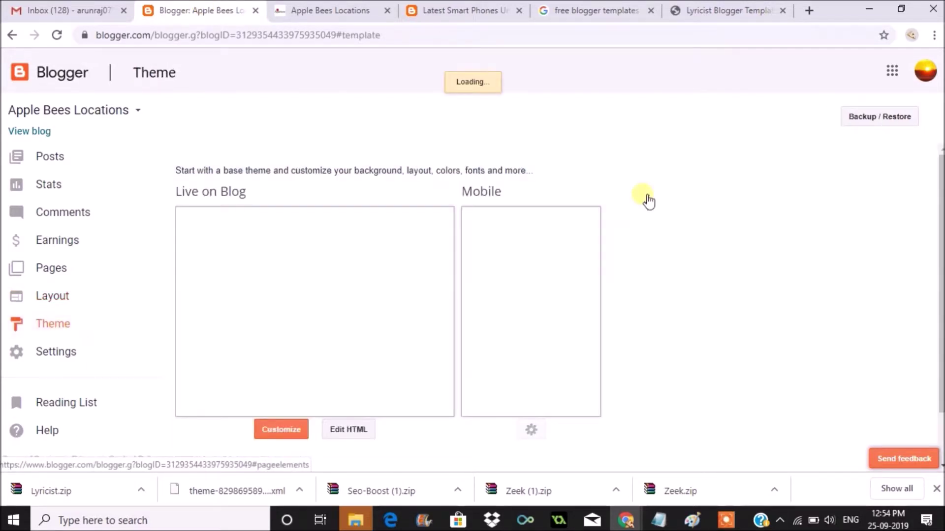
pyautogui.click(864, 118)
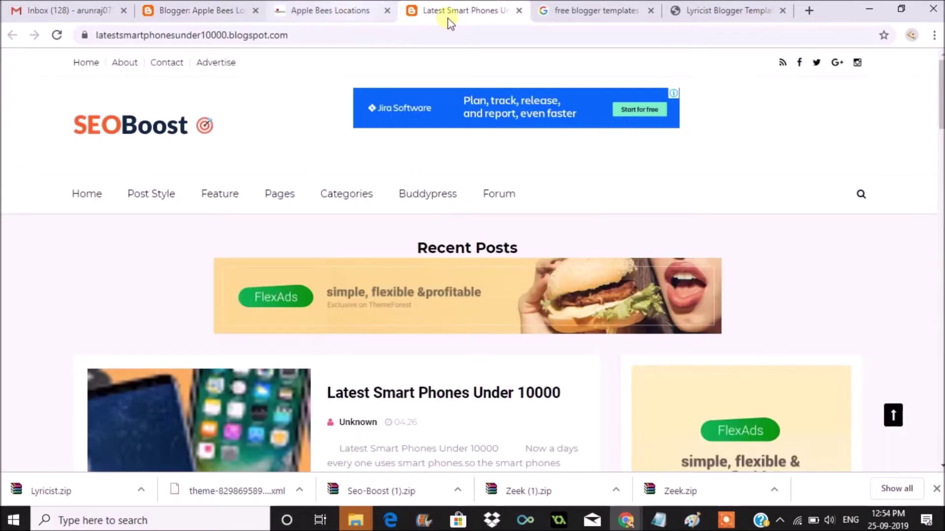
pyautogui.click(346, 7)
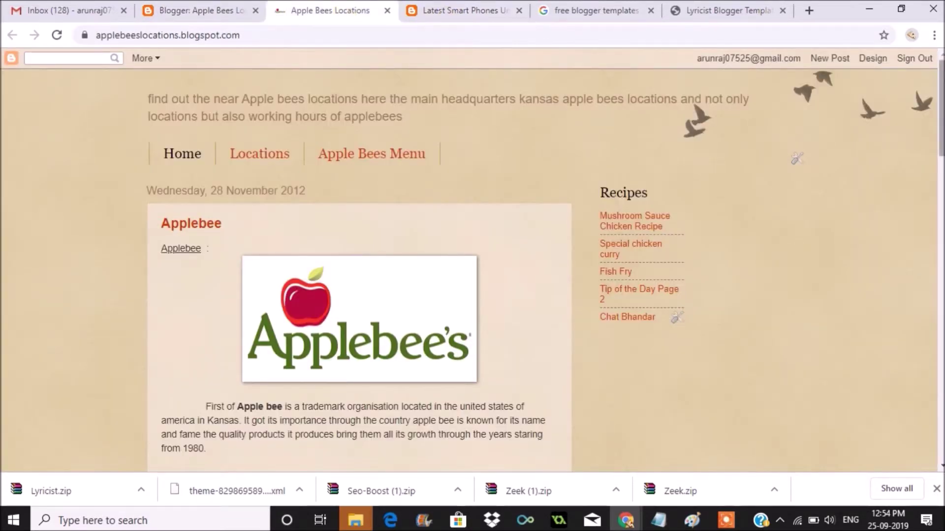
pyautogui.scroll(-3, 939, 129)
pyautogui.scroll(3, 939, 130)
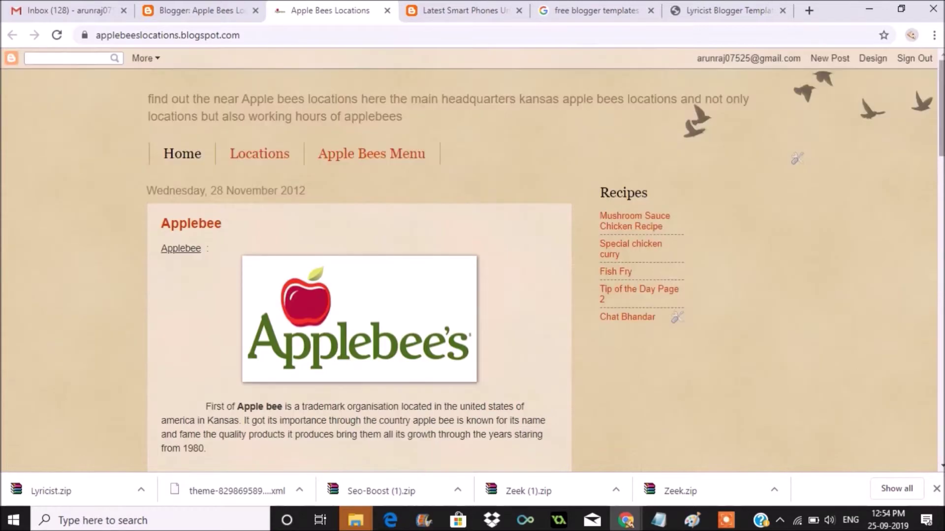
# Download the current theme as an XML backup and show it in the Downloads folder
pyautogui.click(178, 8)
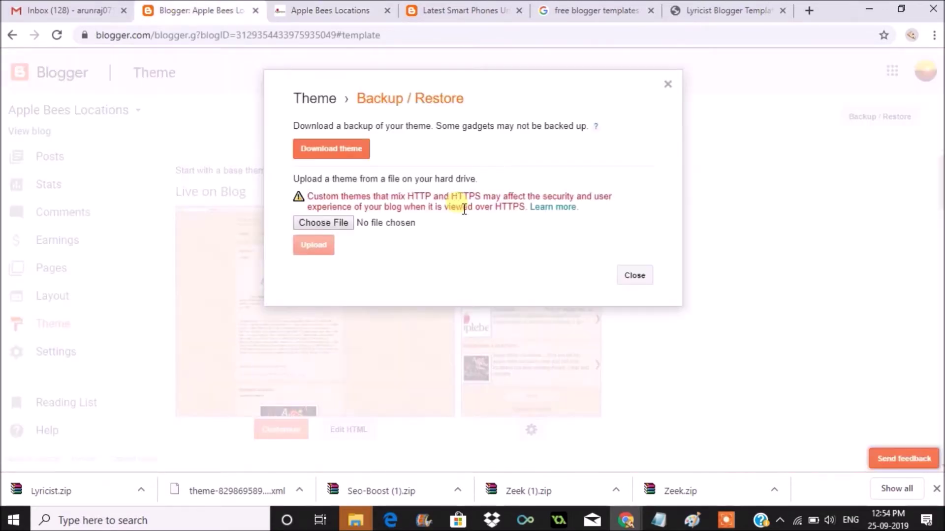
pyautogui.click(351, 151)
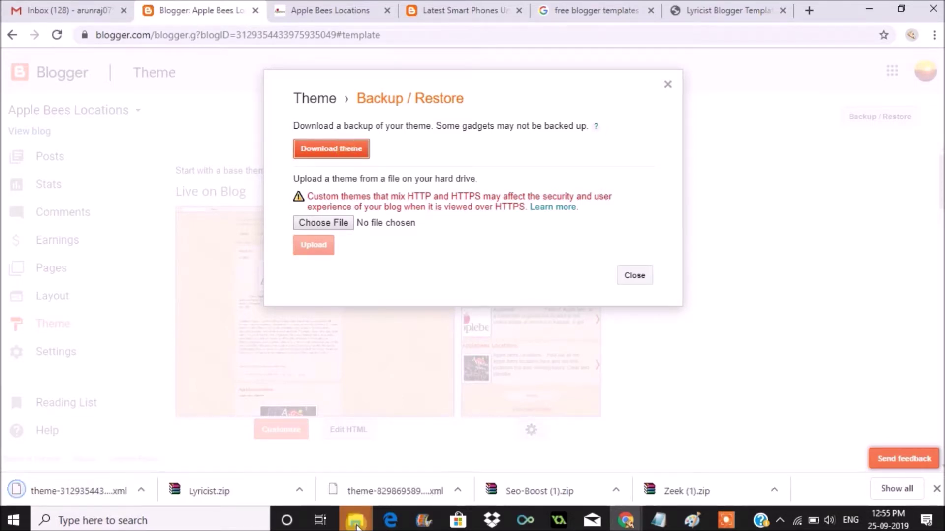
pyautogui.moveTo(354, 520)
pyautogui.click(260, 469)
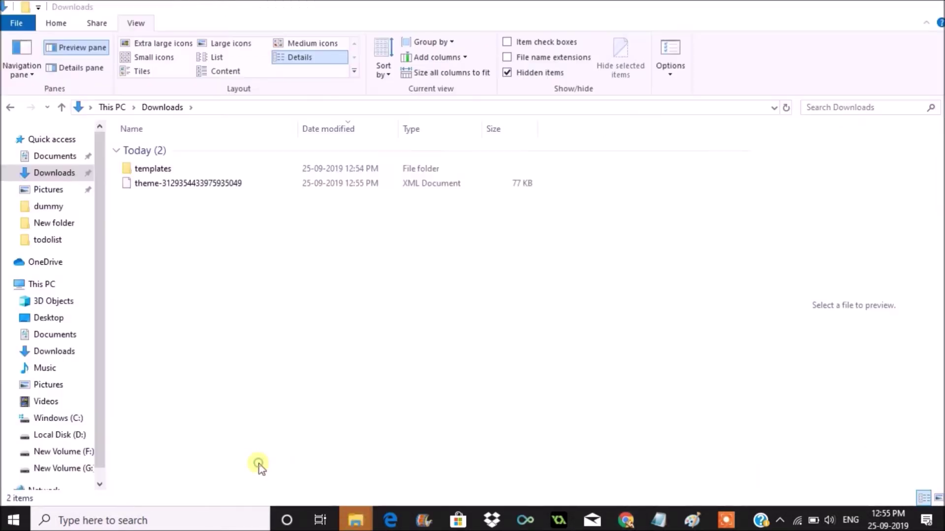
# Rename the theme backup XML to previous_bloggername_backup and return to Blogger's Backup / Restore dialog
pyautogui.click(195, 186)
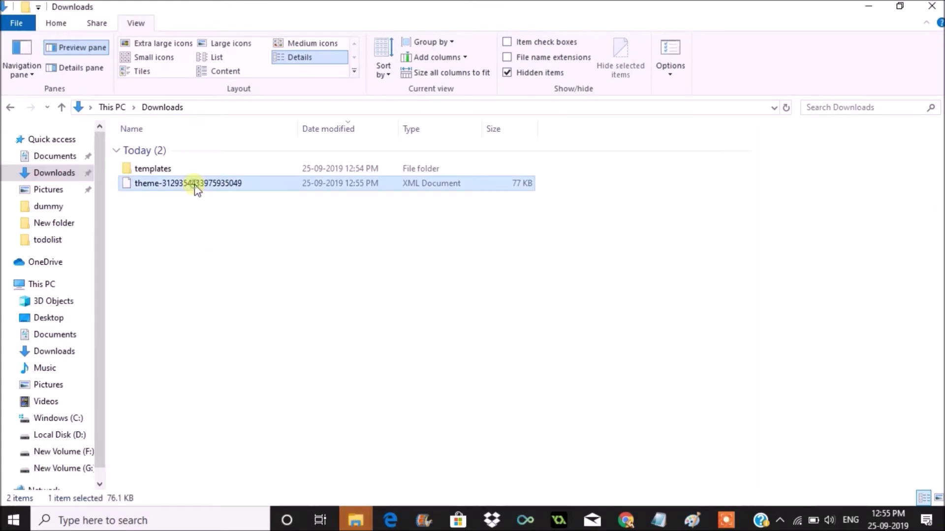
pyautogui.rightClick(196, 189)
pyautogui.click(269, 477)
pyautogui.write('previous_bloggername_backup')
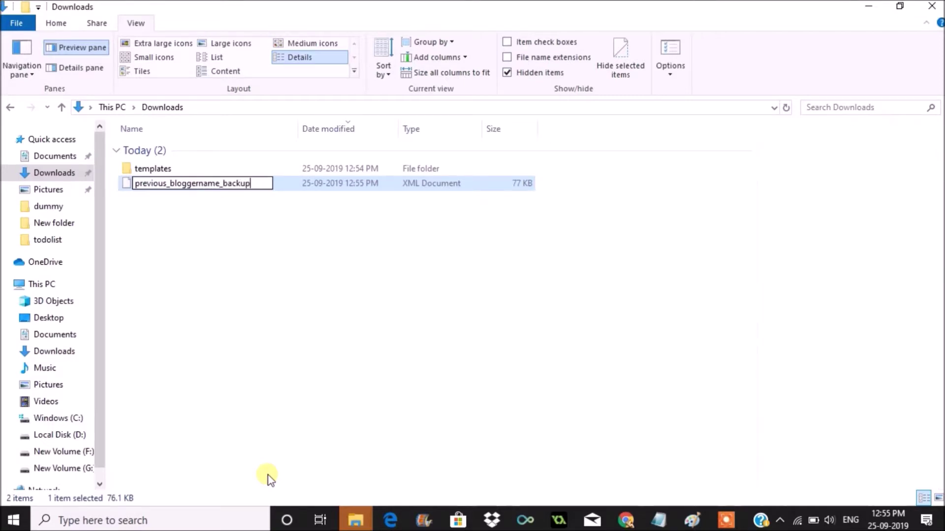
pyautogui.press('Return')
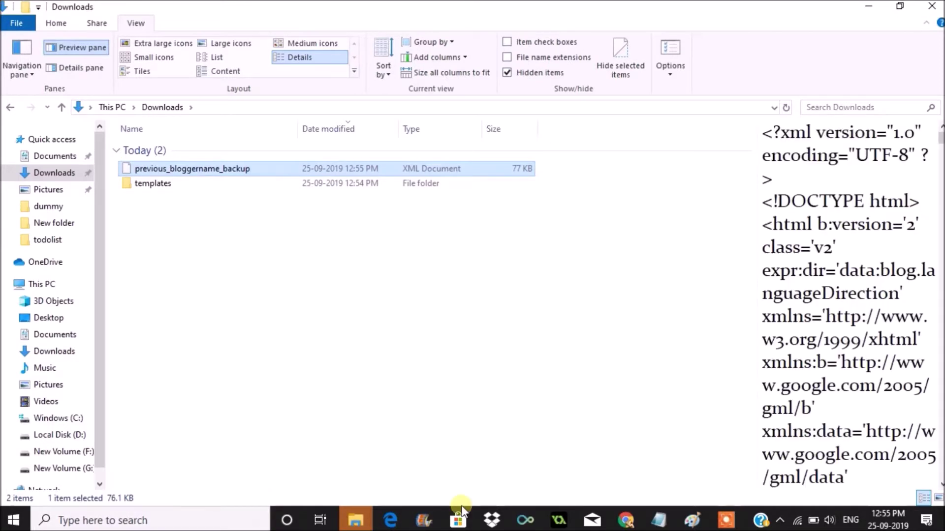
pyautogui.moveTo(698, 453)
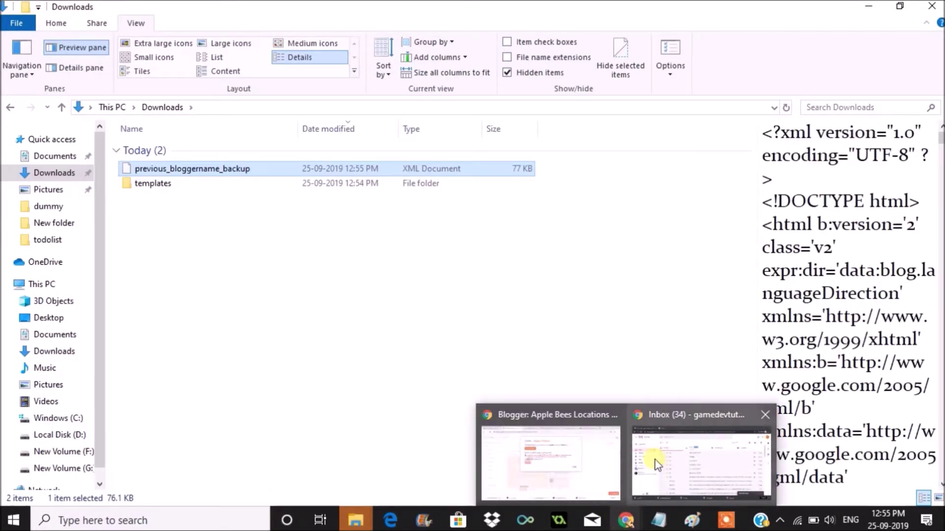
pyautogui.click(656, 464)
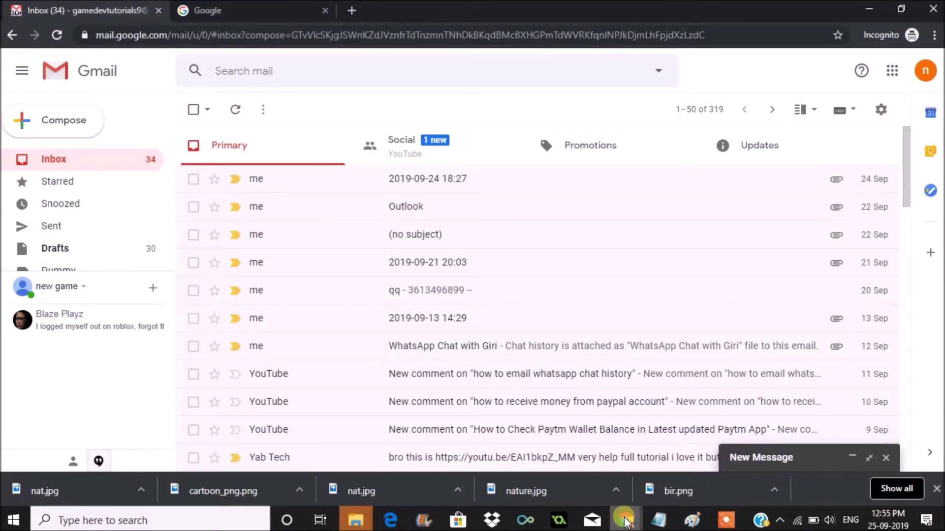
pyautogui.moveTo(625, 521)
pyautogui.click(569, 454)
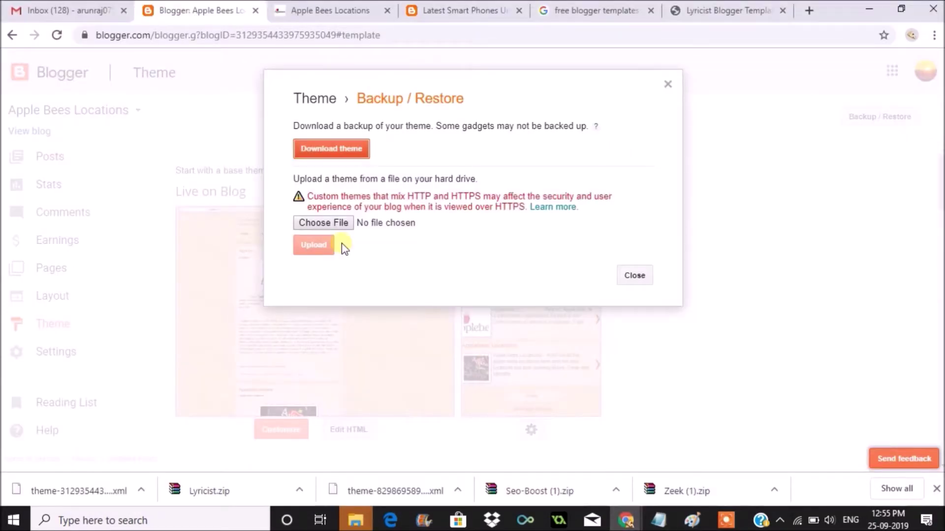
# Upload Lyricist.xml from Downloads > templates as the blog's new theme
pyautogui.click(334, 225)
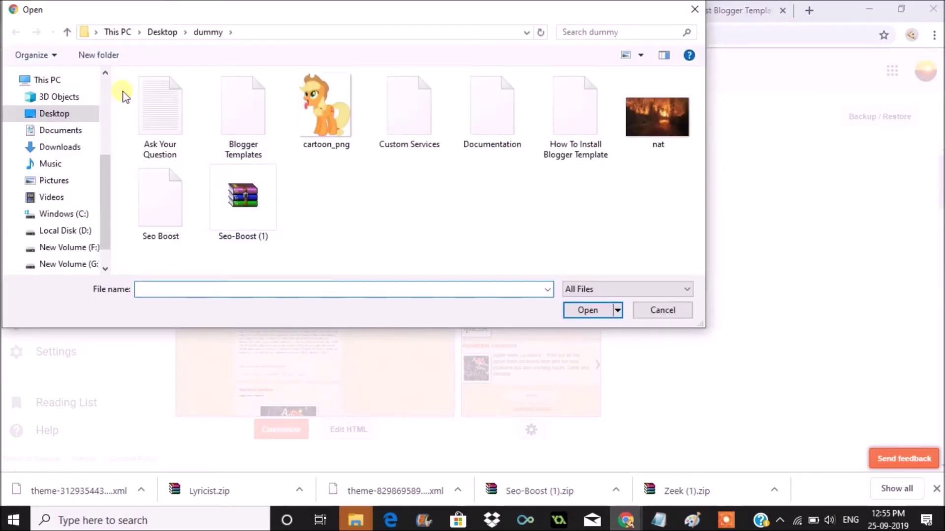
pyautogui.scroll(5, 105, 89)
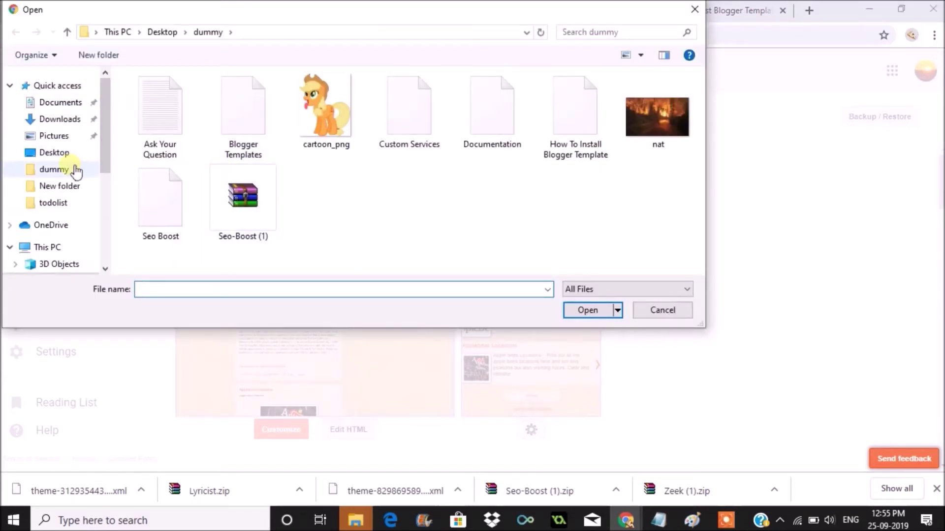
pyautogui.click(72, 118)
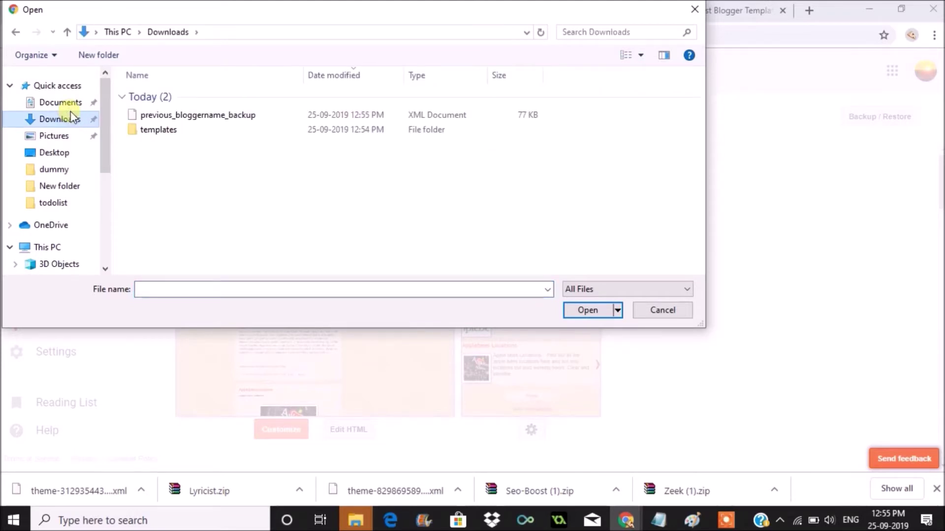
pyautogui.doubleClick(182, 133)
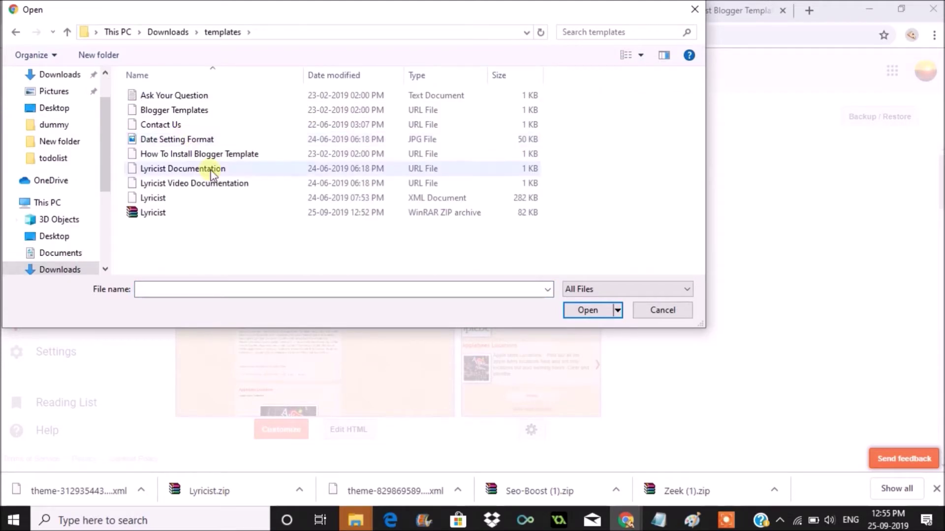
pyautogui.click(214, 198)
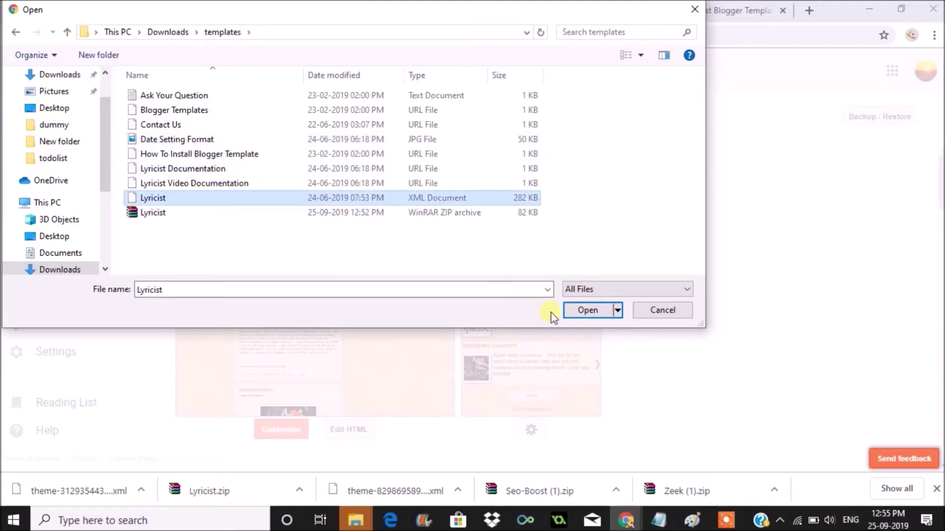
pyautogui.click(583, 310)
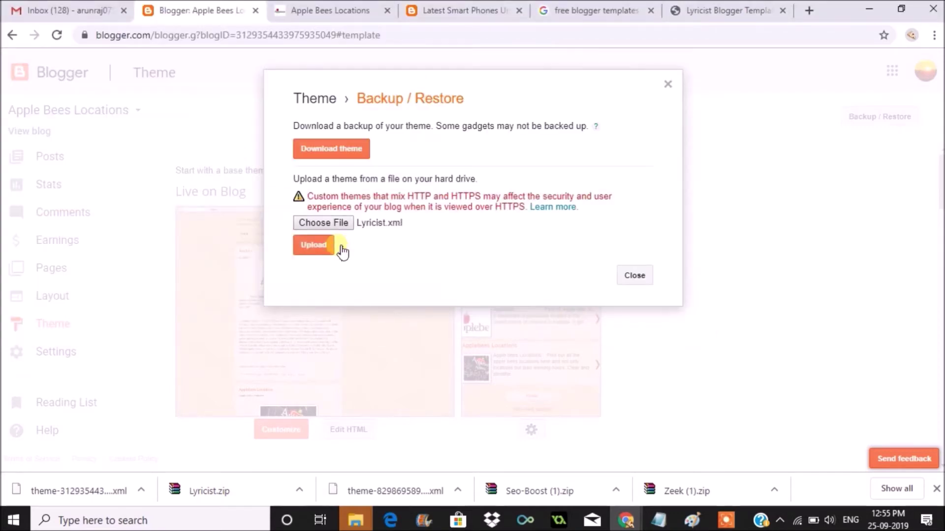
pyautogui.click(330, 252)
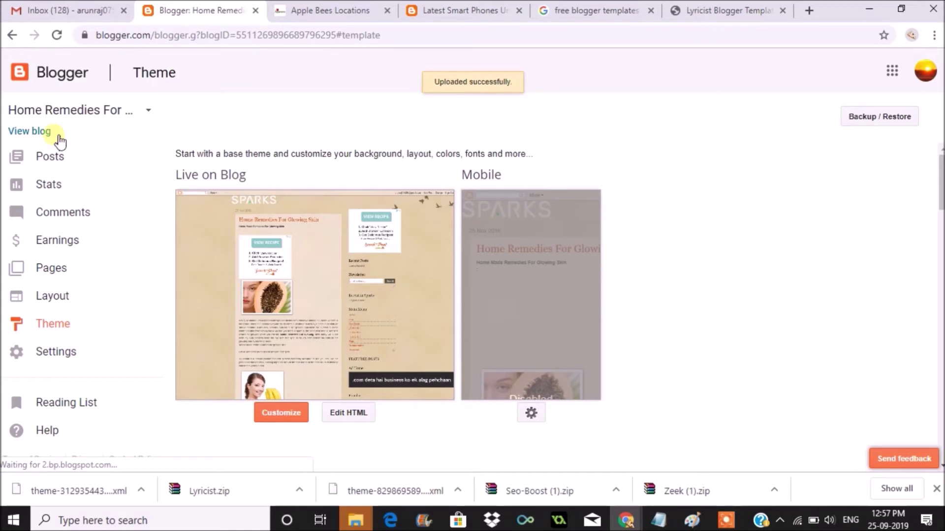
# Open the live Apple Bees Locations blog from View blog to see its new look
pyautogui.click(41, 131)
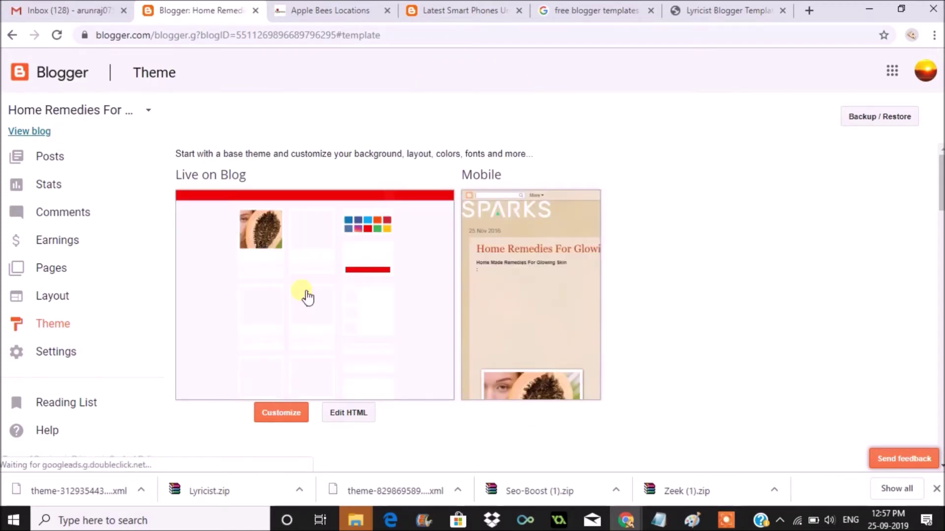
pyautogui.click(40, 137)
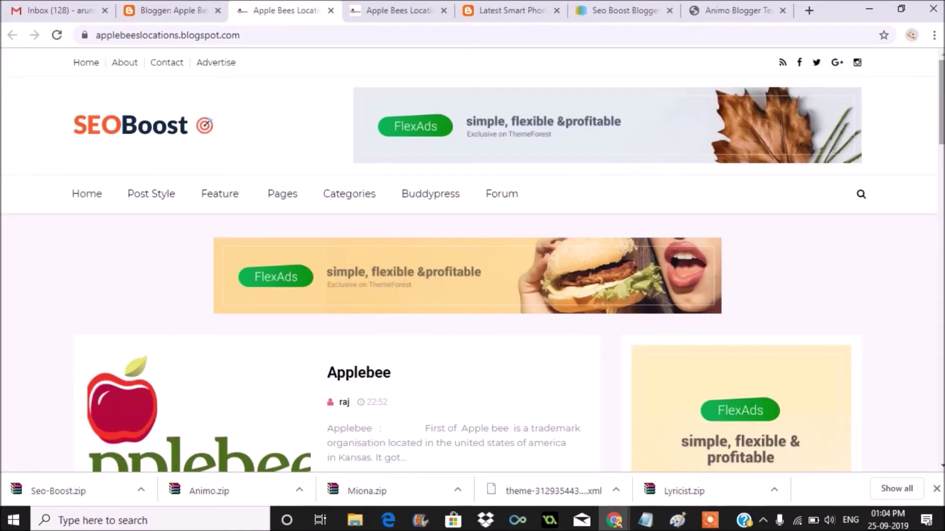
pyautogui.scroll(-3, 473, 259)
pyautogui.scroll(-10, 473, 258)
pyautogui.scroll(-5, 473, 258)
pyautogui.scroll(-5, 473, 258)
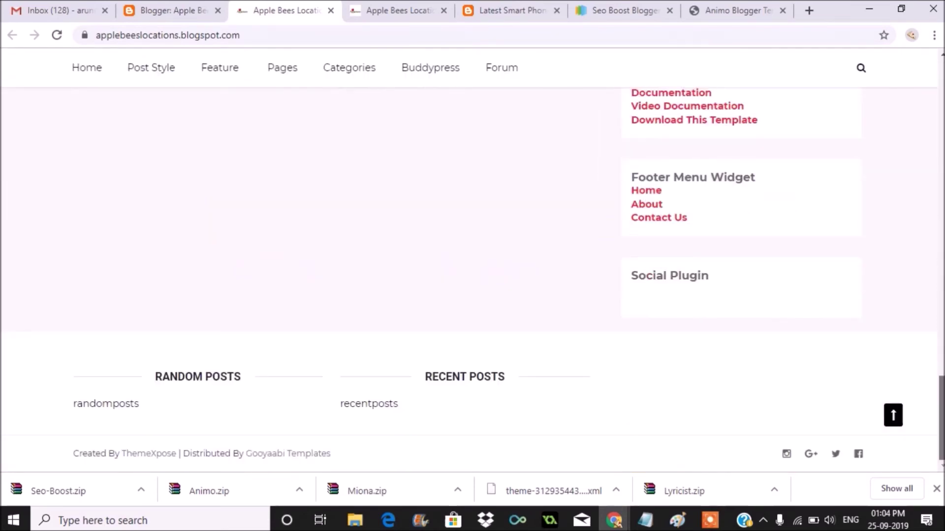
pyautogui.scroll(10, 473, 258)
pyautogui.scroll(3, 473, 259)
pyautogui.scroll(2, 472, 259)
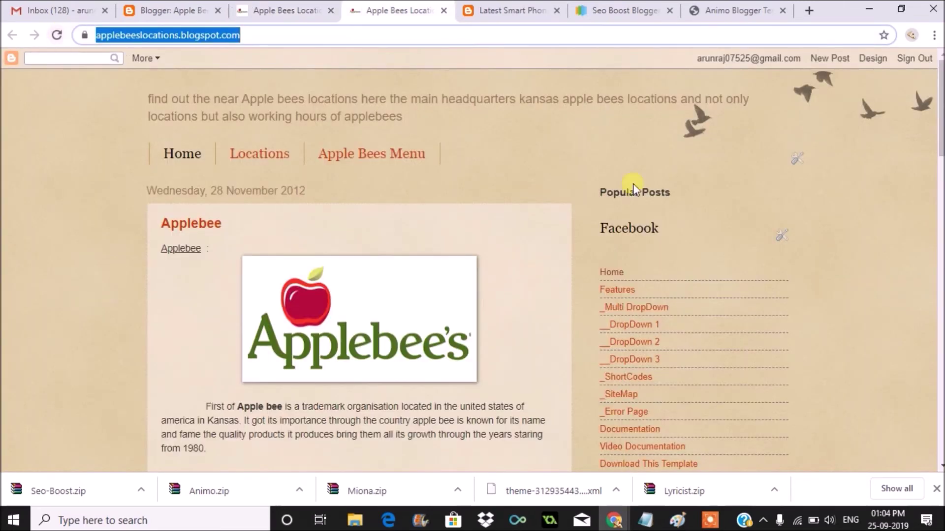
pyautogui.moveTo(942, 100)
pyautogui.mouseDown()
pyautogui.moveTo(941, 413)
pyautogui.moveTo(942, 96)
pyautogui.mouseUp()
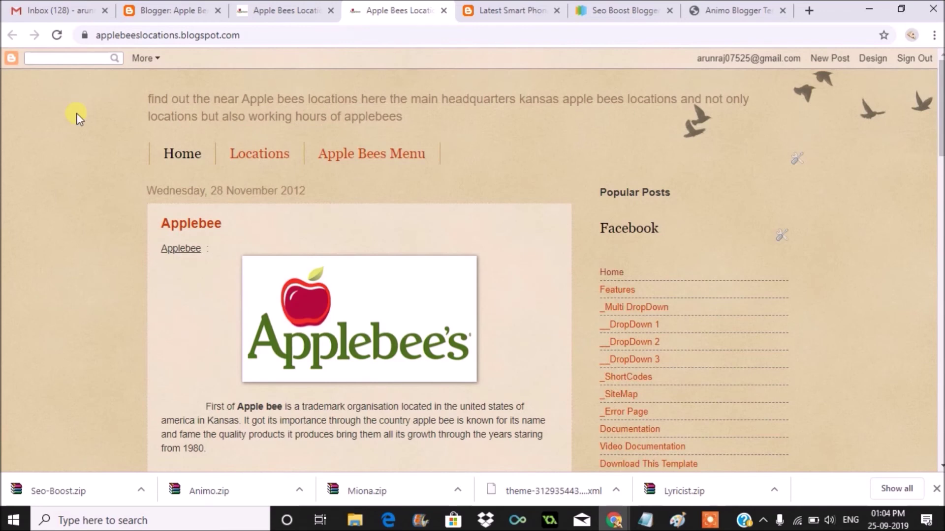
# Reload the older Apple Bees Locations tab so it shows the new theme
pyautogui.click(58, 34)
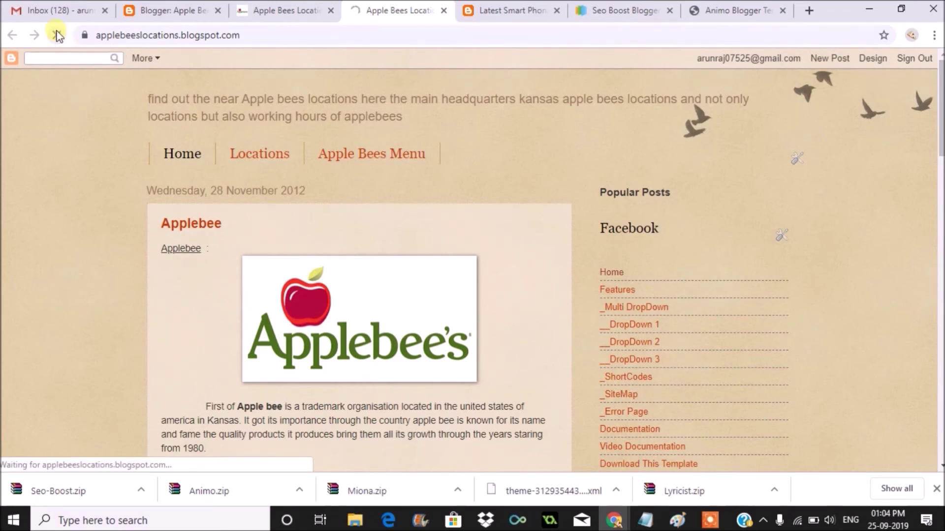